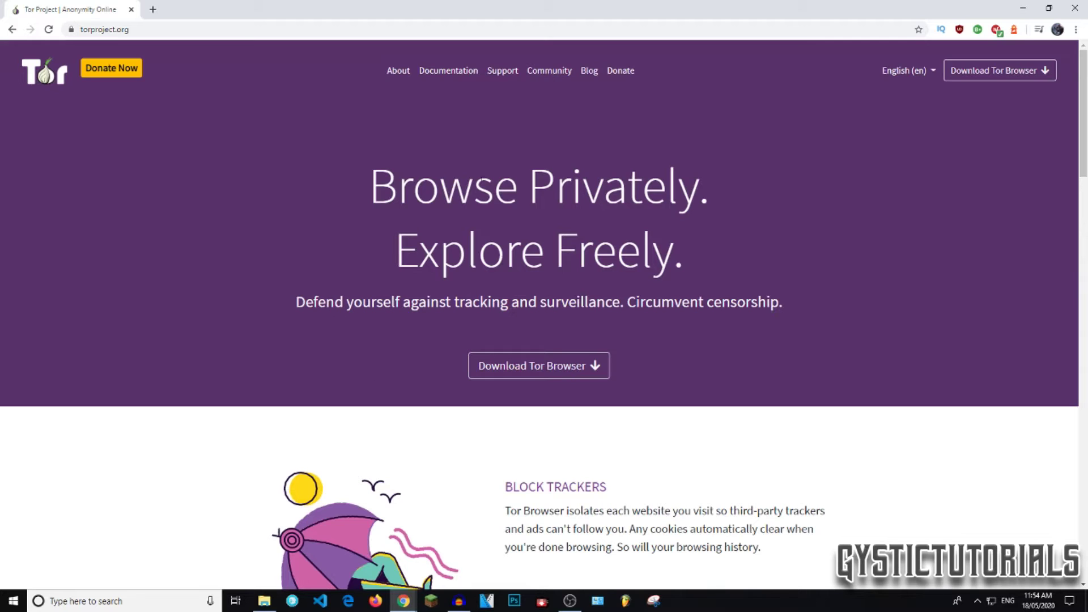
Check the download page's URL and download Tor Browser for Windows
left_click(548, 370)
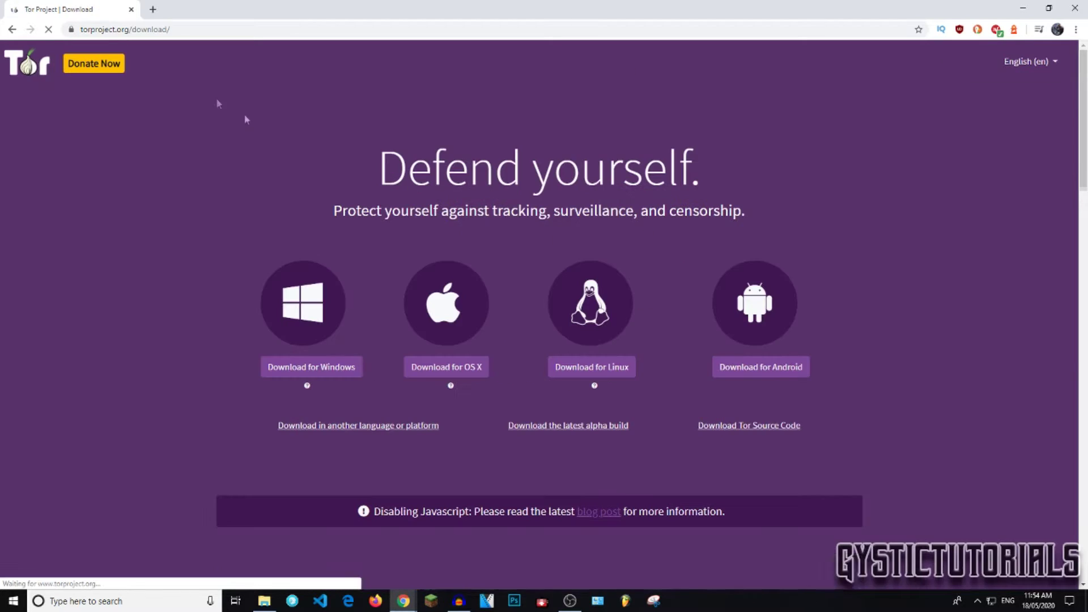
left_click(182, 28)
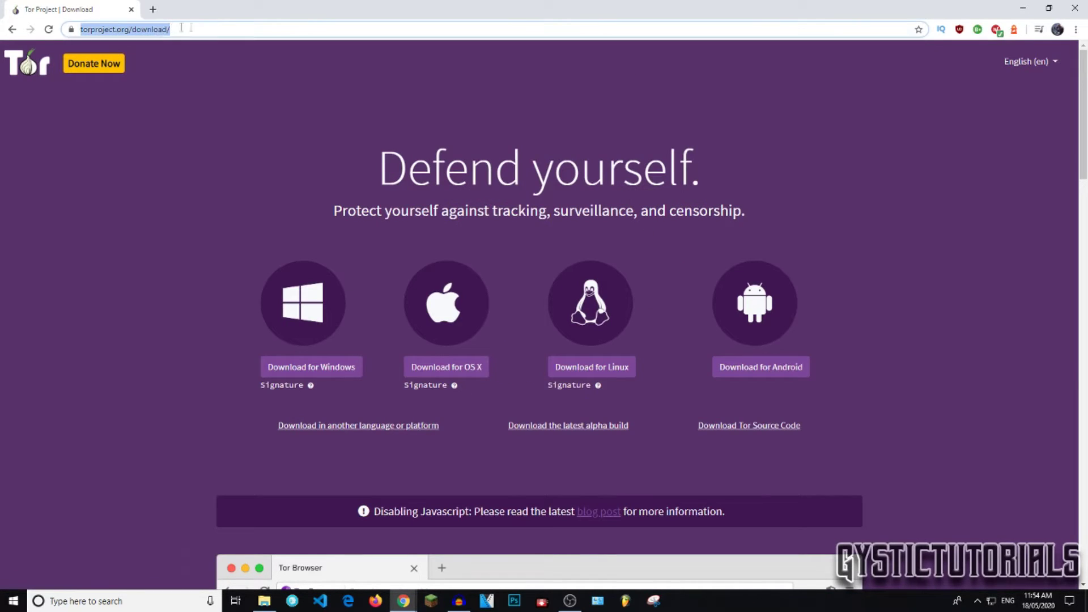
left_click(232, 28)
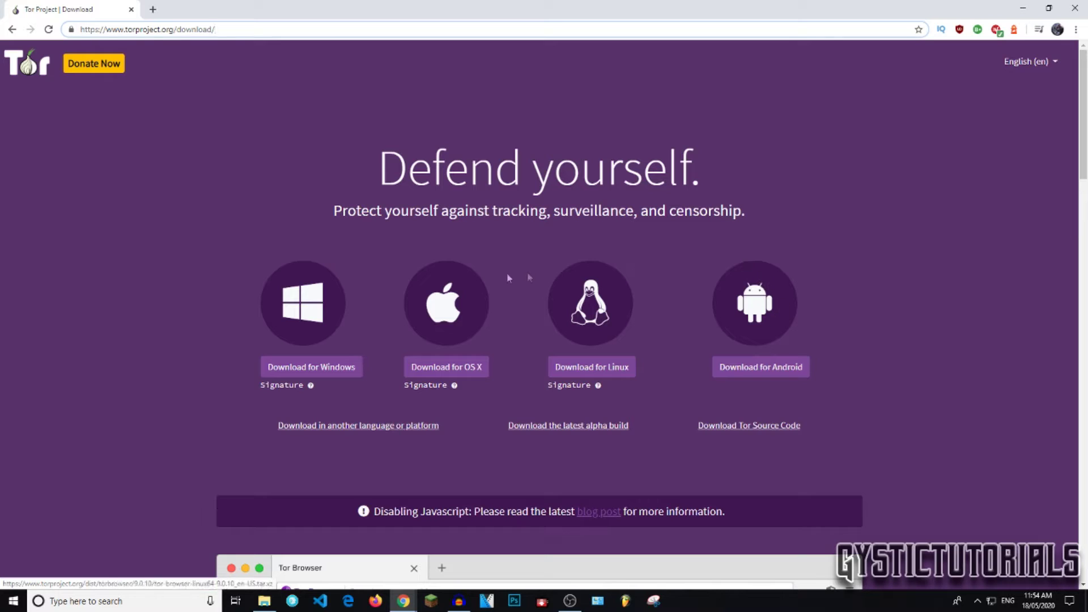
left_click(331, 369)
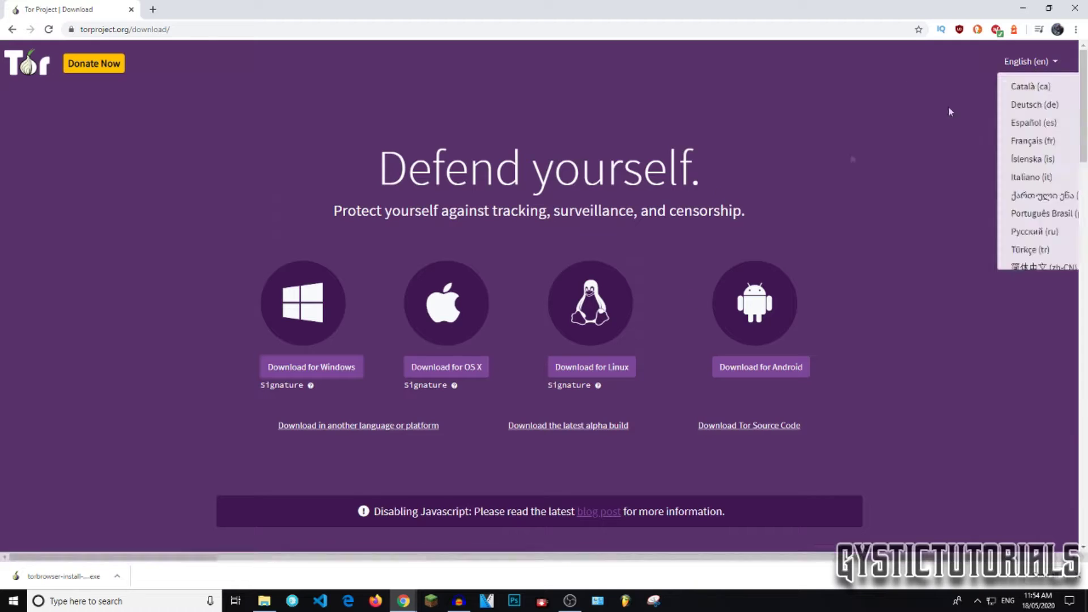
Run the downloaded installer torbrowser-install-win64-9.0.10_en-US.exe from Chrome's download bar
left_click(132, 29)
left_click_drag(125, 28, 175, 27)
left_click(104, 462)
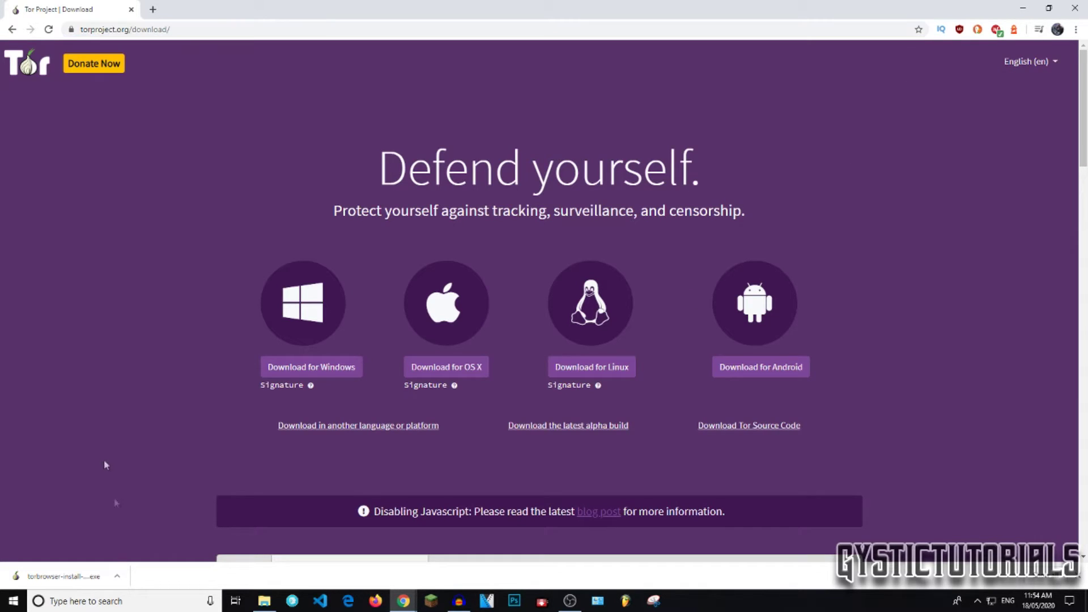
left_click(95, 577)
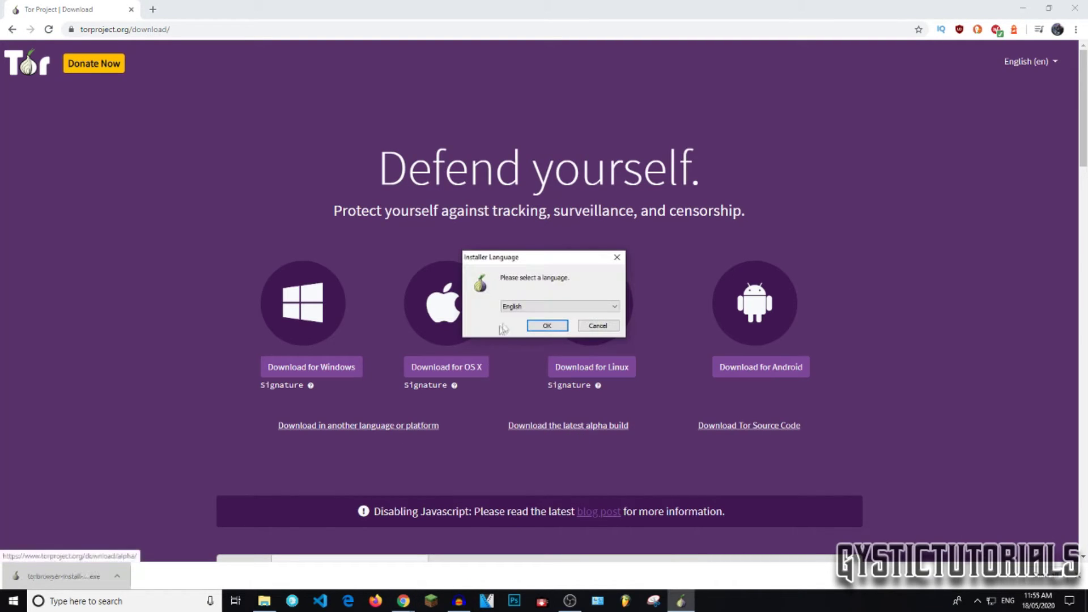
Install Tor Browser in English with default settings, then close Chrome to reveal the desktop
left_click(547, 326)
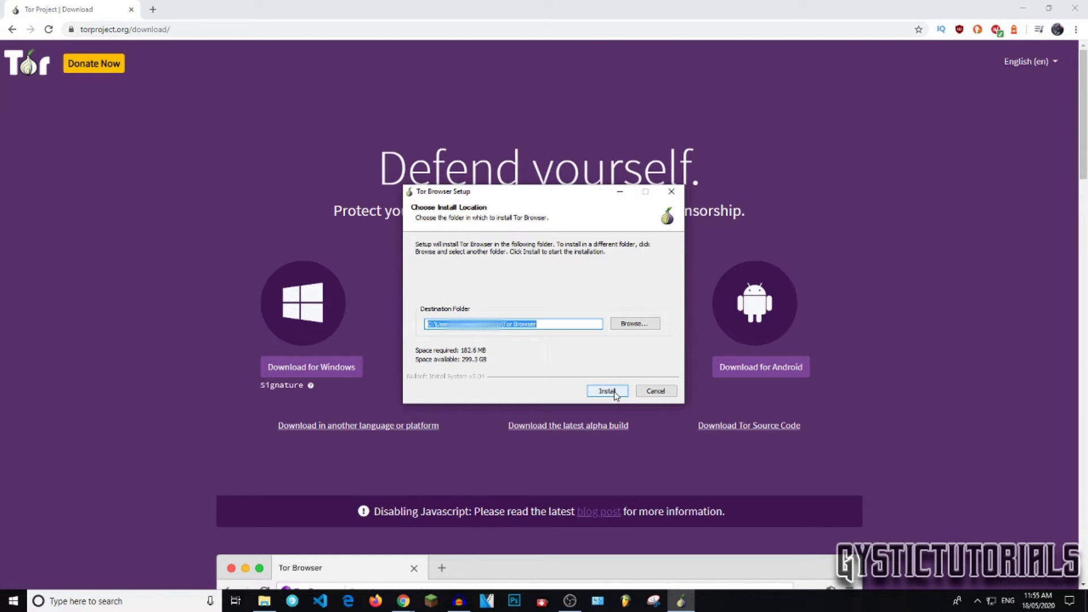
left_click(614, 393)
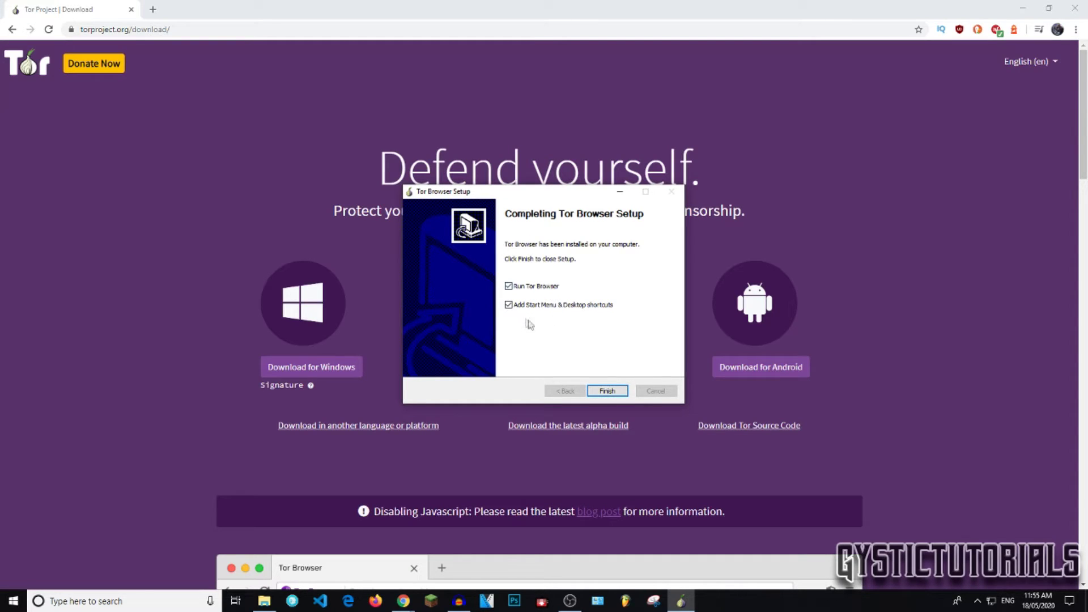
left_click(606, 391)
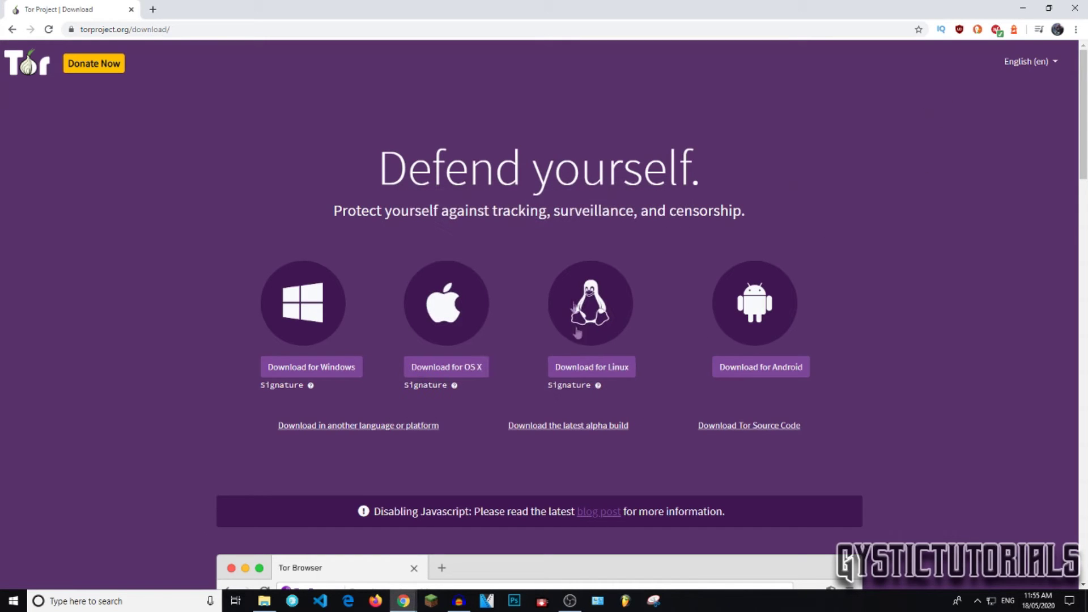
left_click(1074, 7)
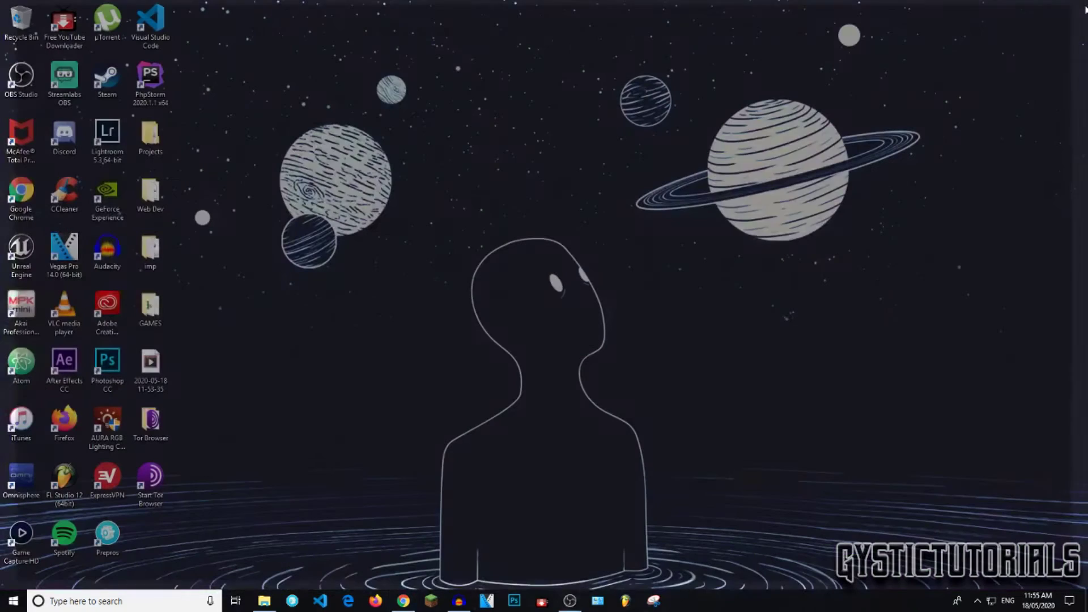
Launch Start Tor Browser and open the desktop Tor Browser folder
double_click(161, 484)
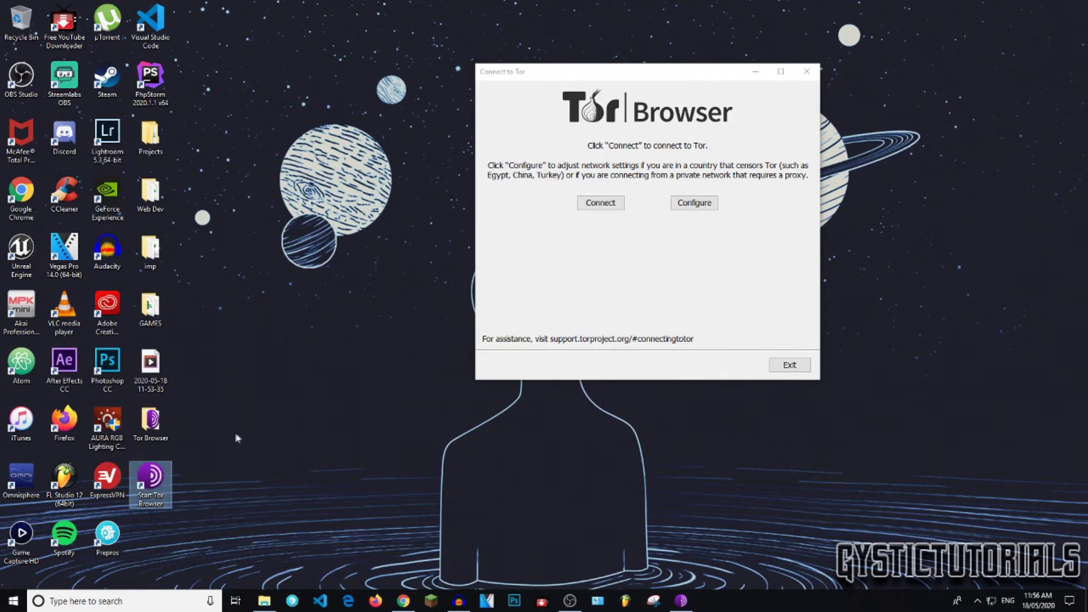
double_click(150, 422)
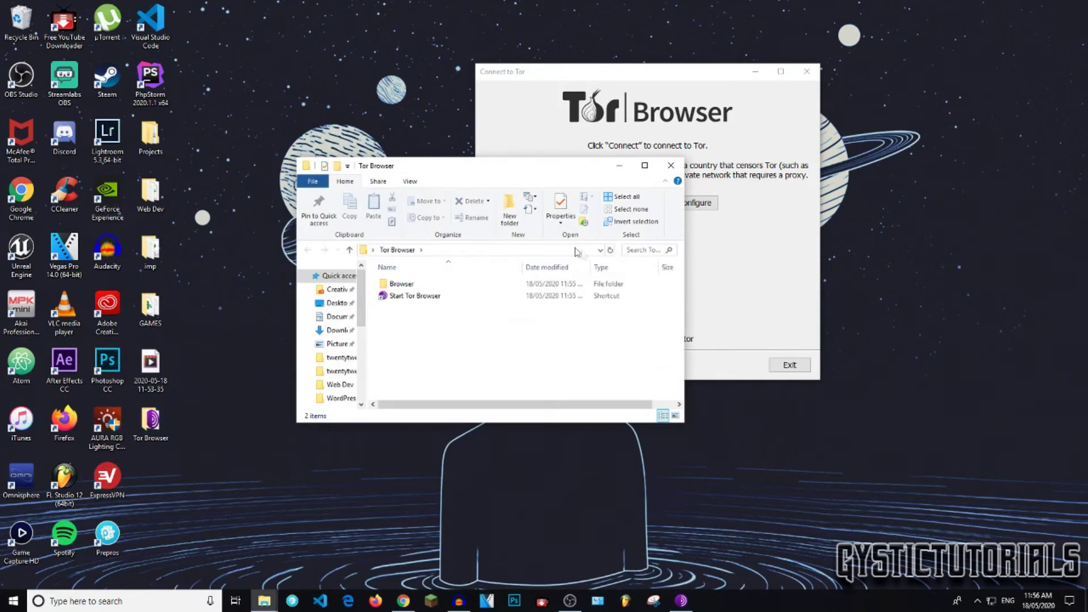
left_click(451, 296)
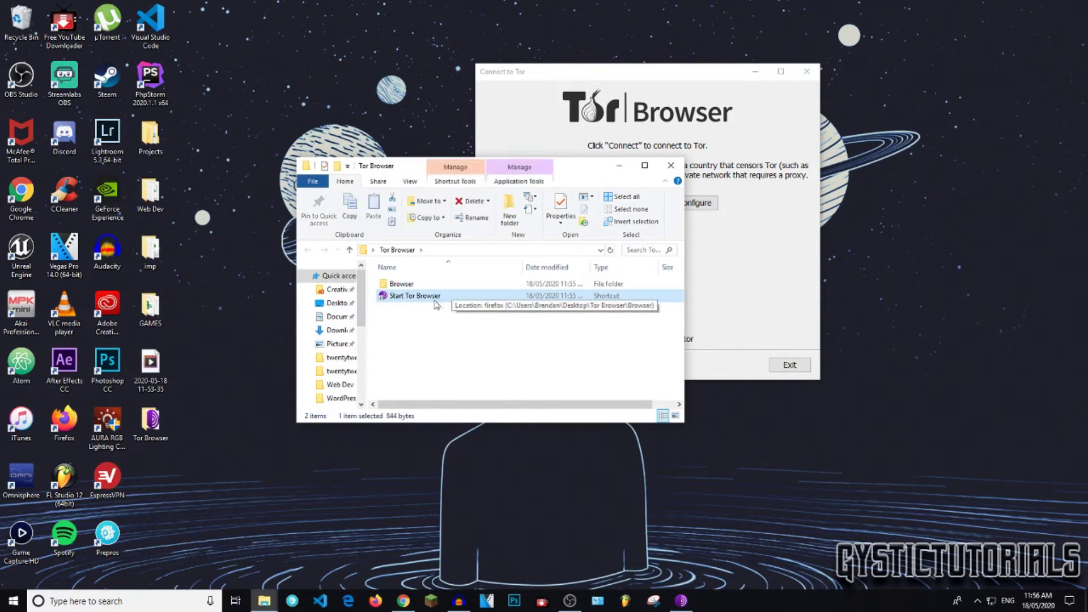
Open the Browser subfolder and scroll through its 37 items
double_click(429, 283)
key("alt+Up")
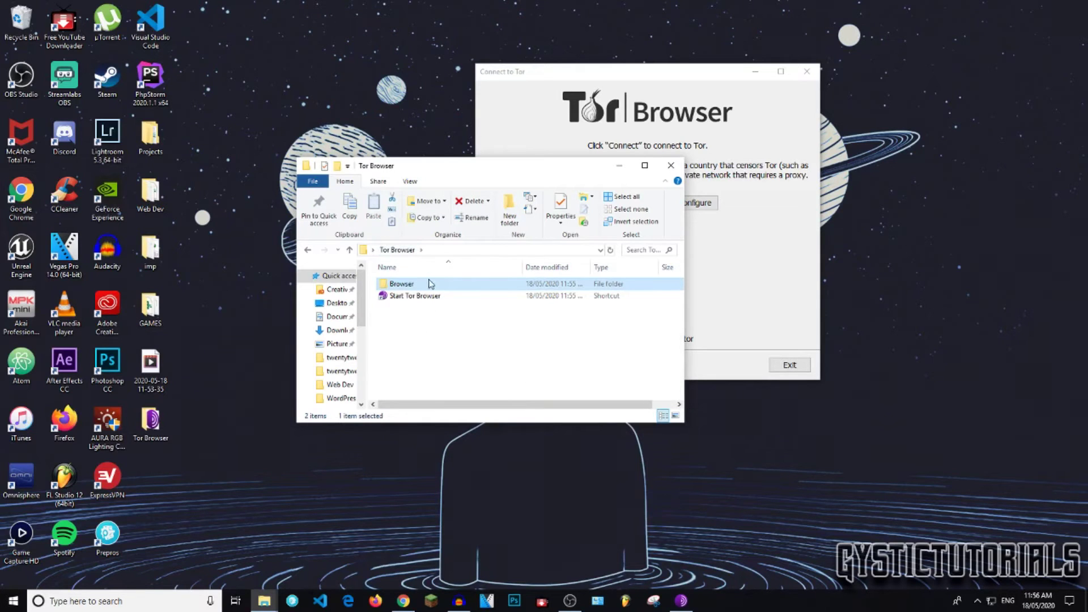
double_click(431, 285)
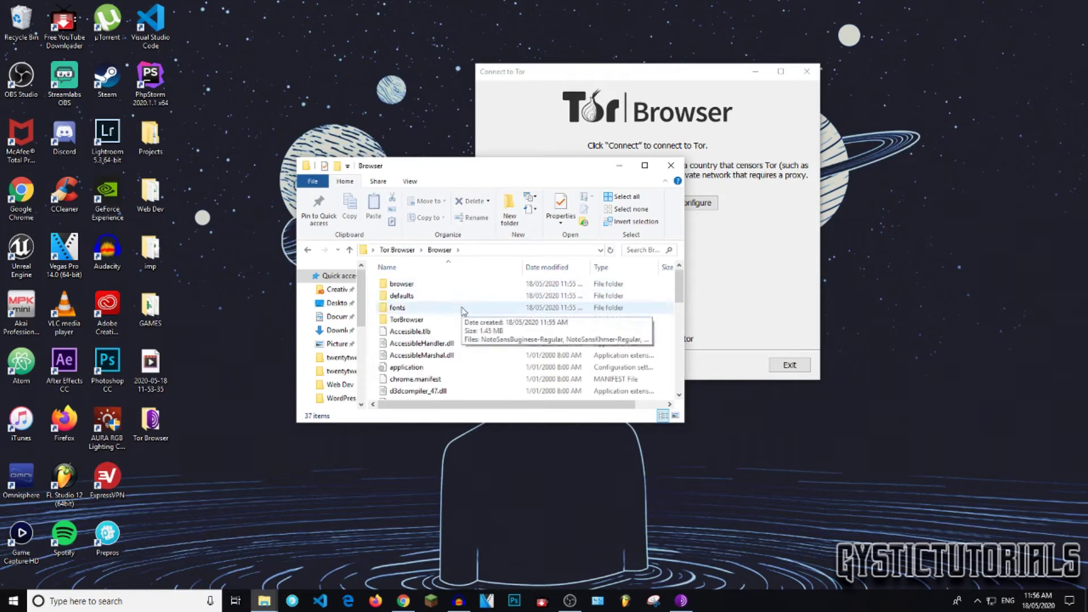
scroll(450, 362, "down", 4)
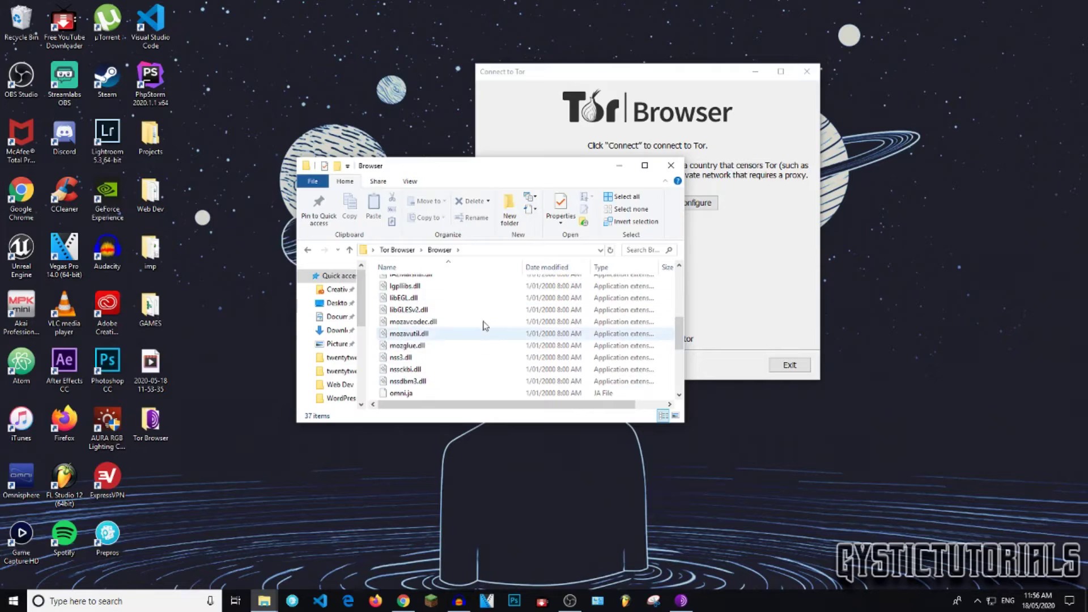
Minimize File Explorer and maximize the Connect to Tor window
left_click(664, 79)
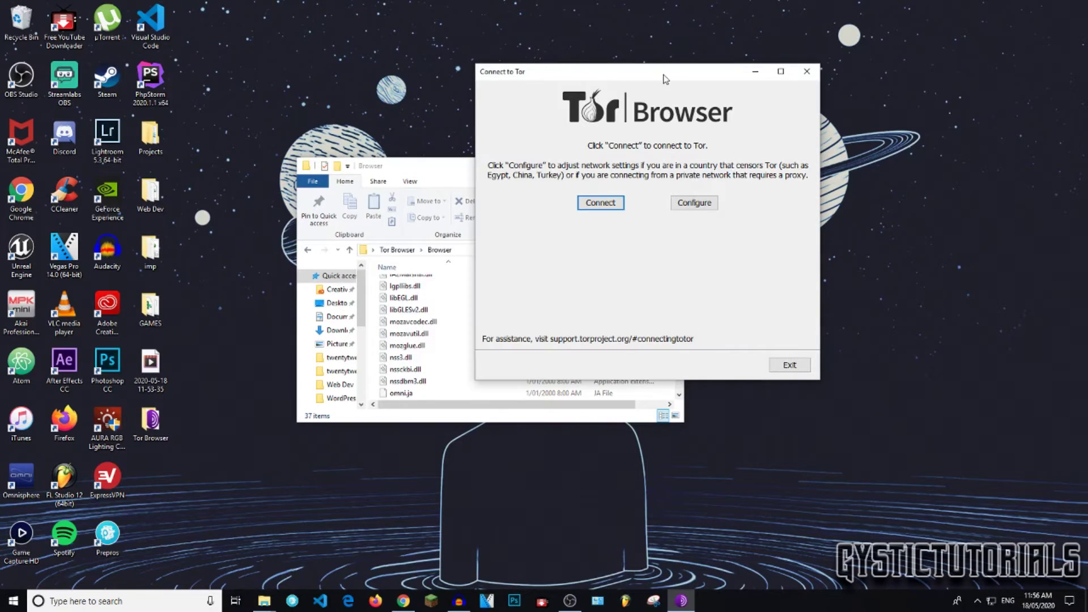
left_click(432, 170)
left_click(618, 166)
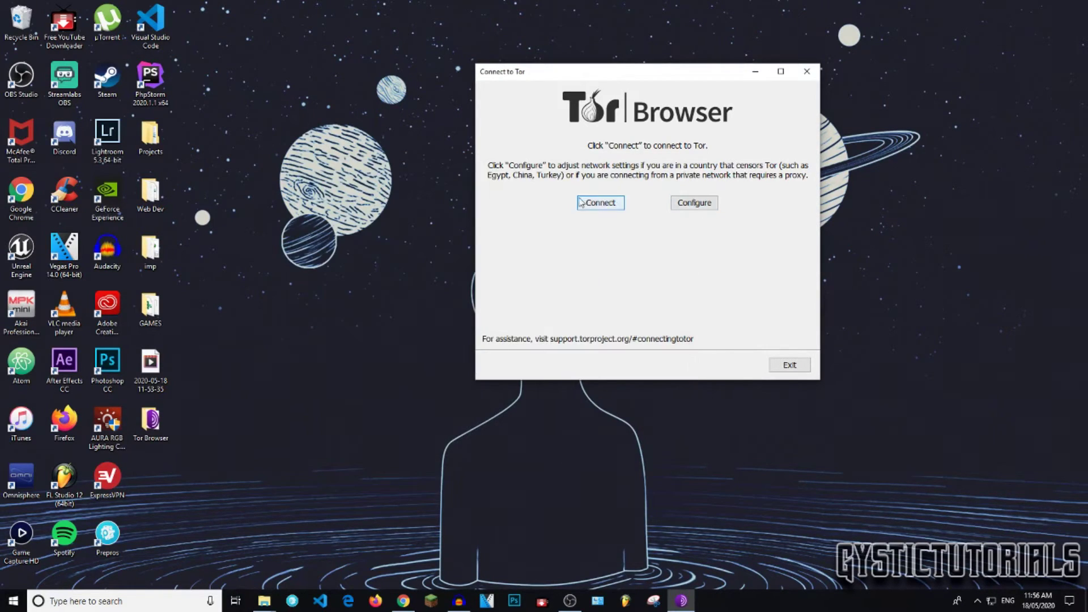
key("super+Up")
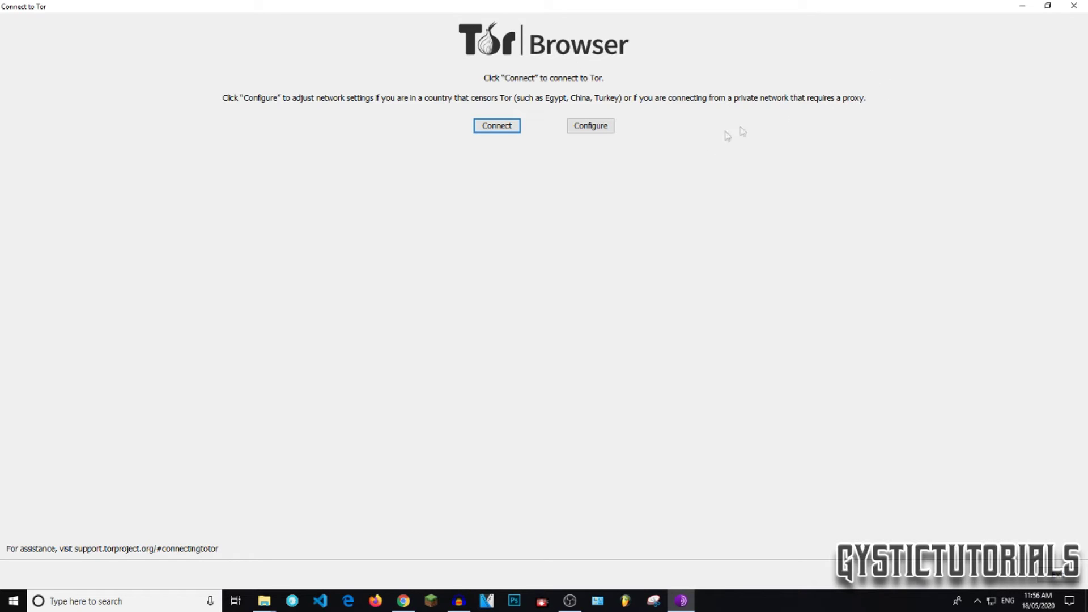
Review the network settings without changes and connect to the Tor network
left_click(595, 125)
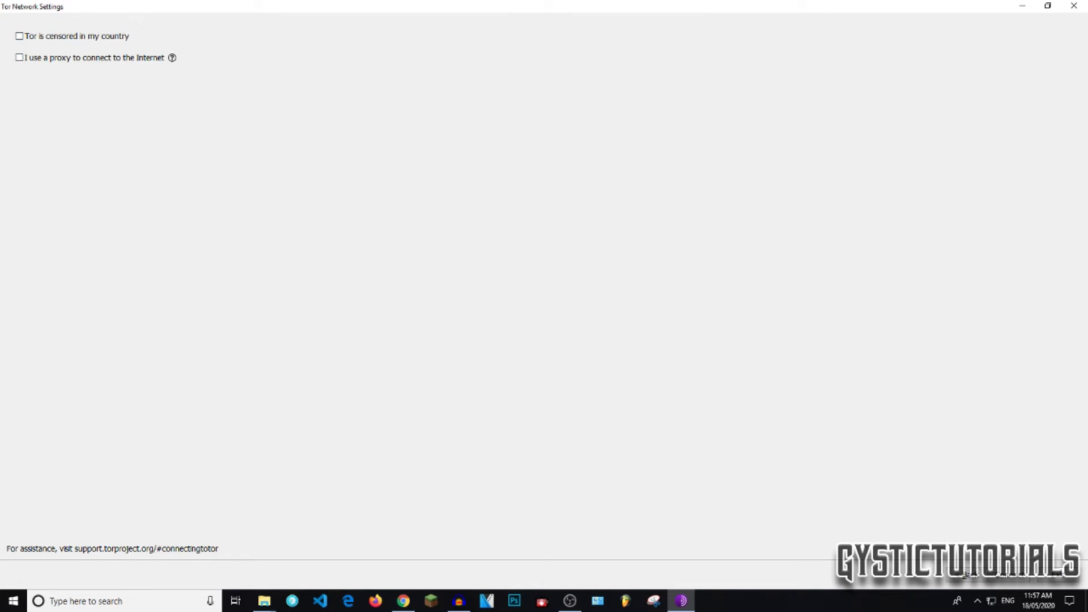
left_click(974, 578)
left_click(504, 125)
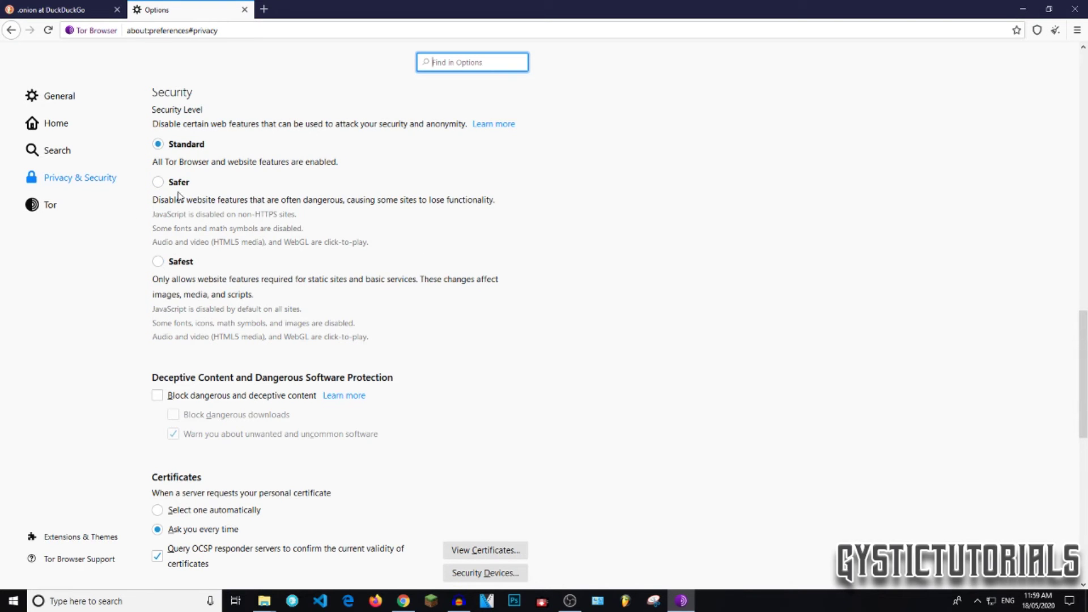
Select the Safest option under Security Level in Privacy & Security
left_click(173, 262)
scroll(610, 304, "up", 15)
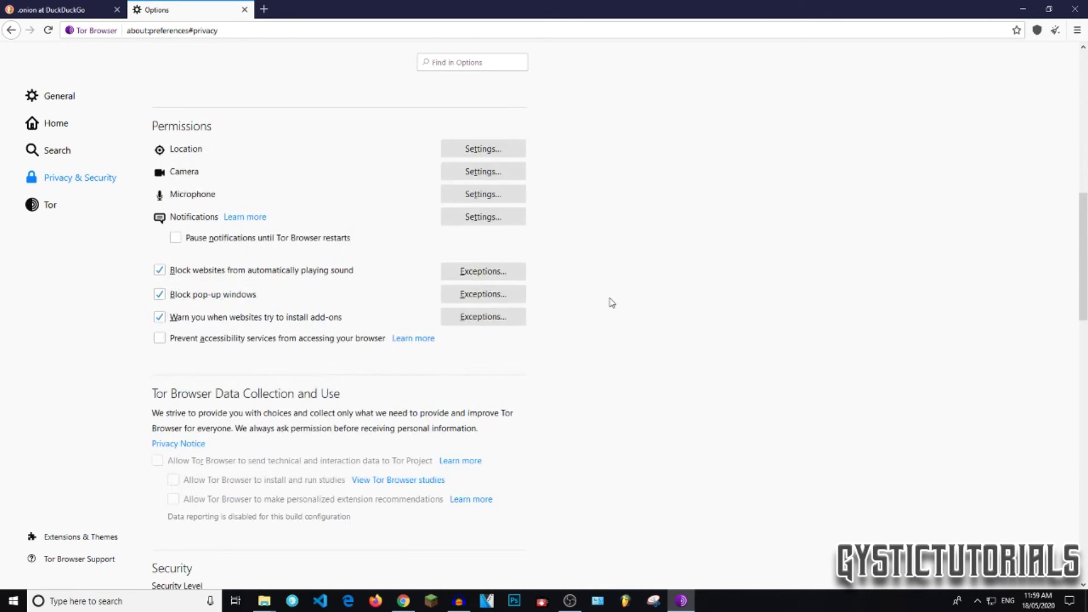
scroll(674, 257, "up", 3)
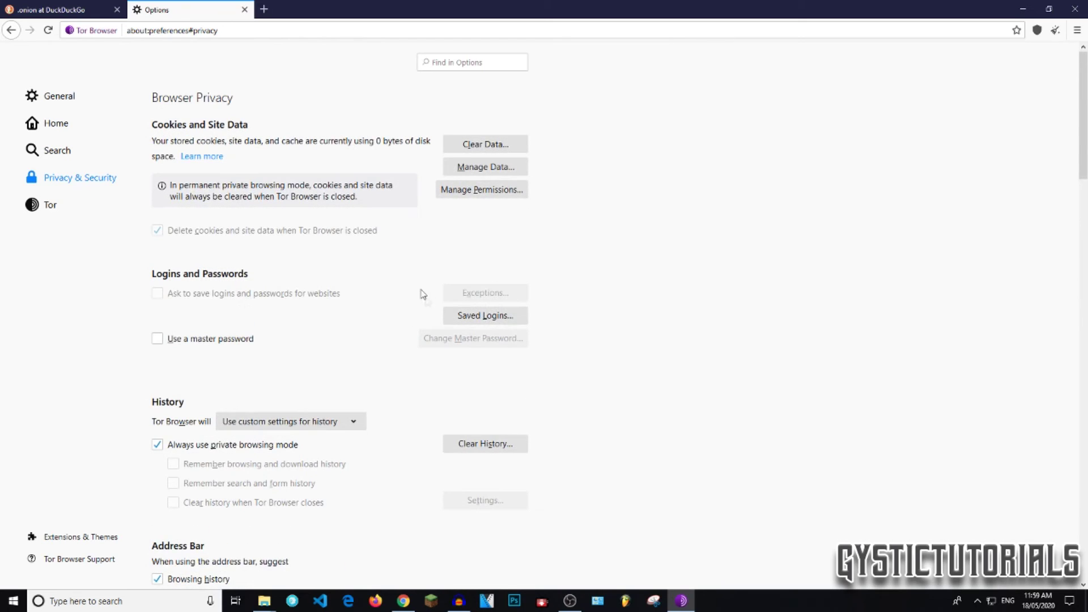
scroll(422, 293, "down", 1)
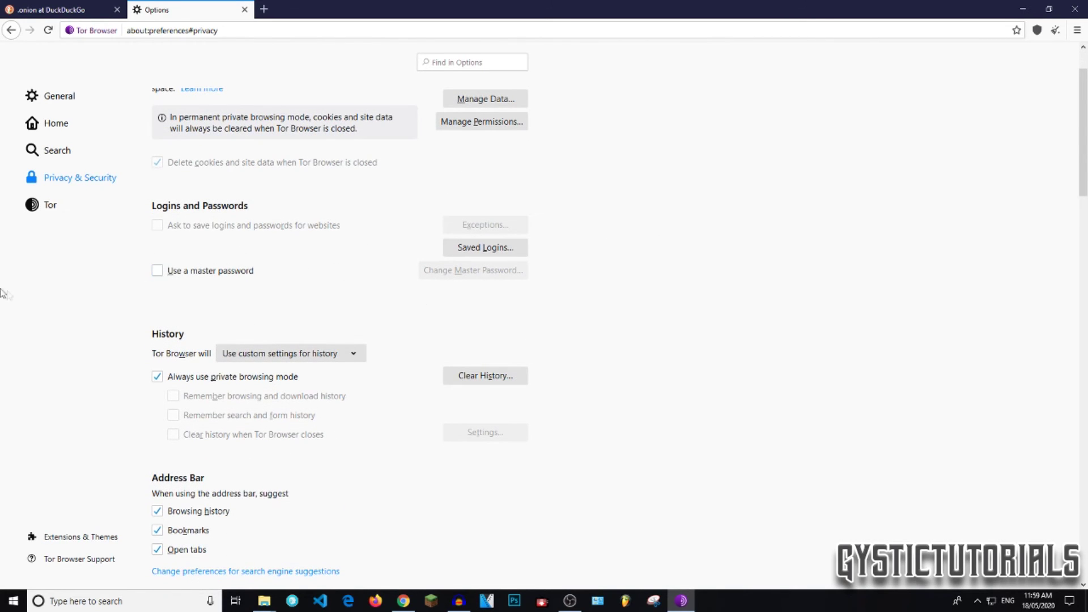
scroll(433, 258, "down", 4)
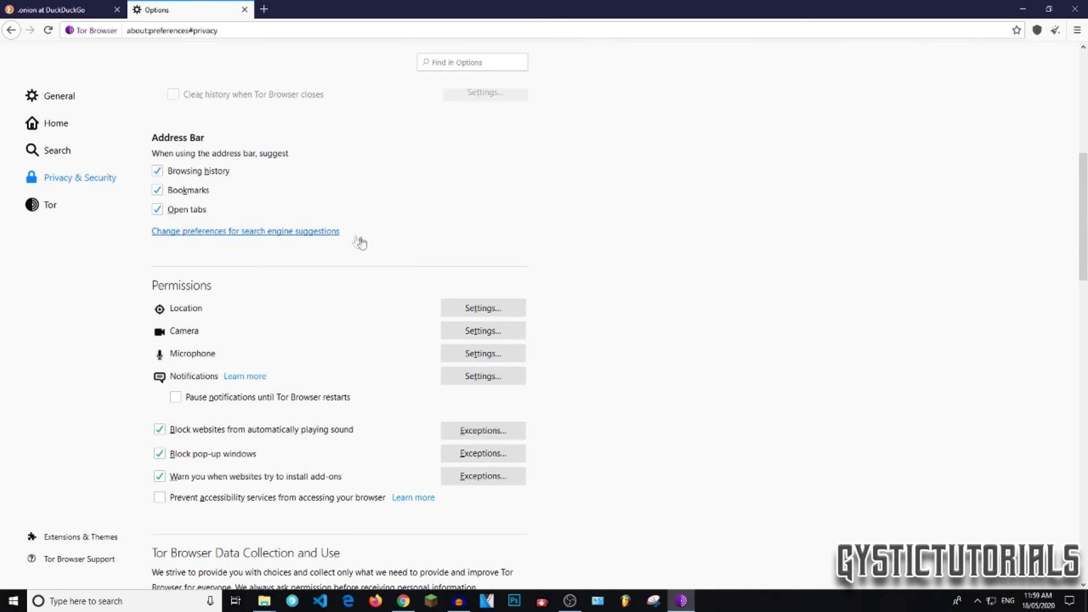
scroll(790, 211, "down", 2)
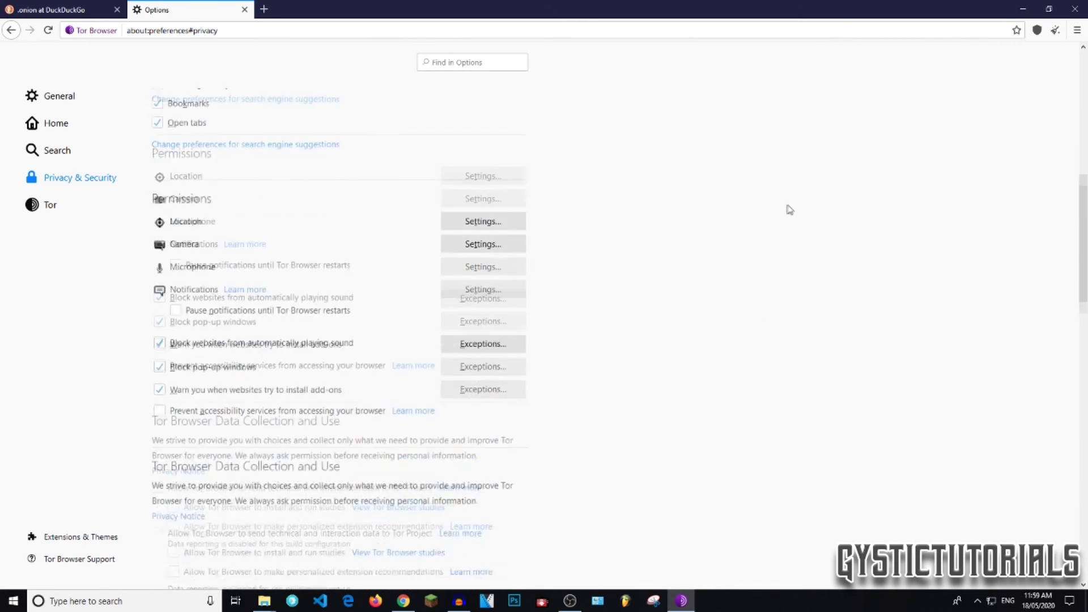
scroll(286, 396, "down", 4)
left_click(175, 420)
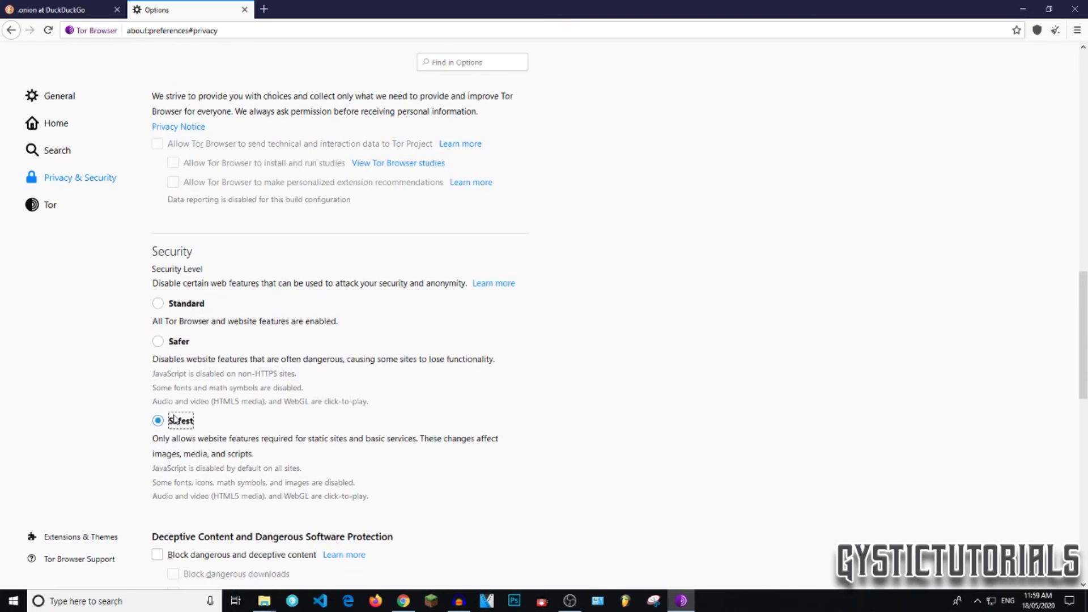
scroll(710, 349, "down", 3)
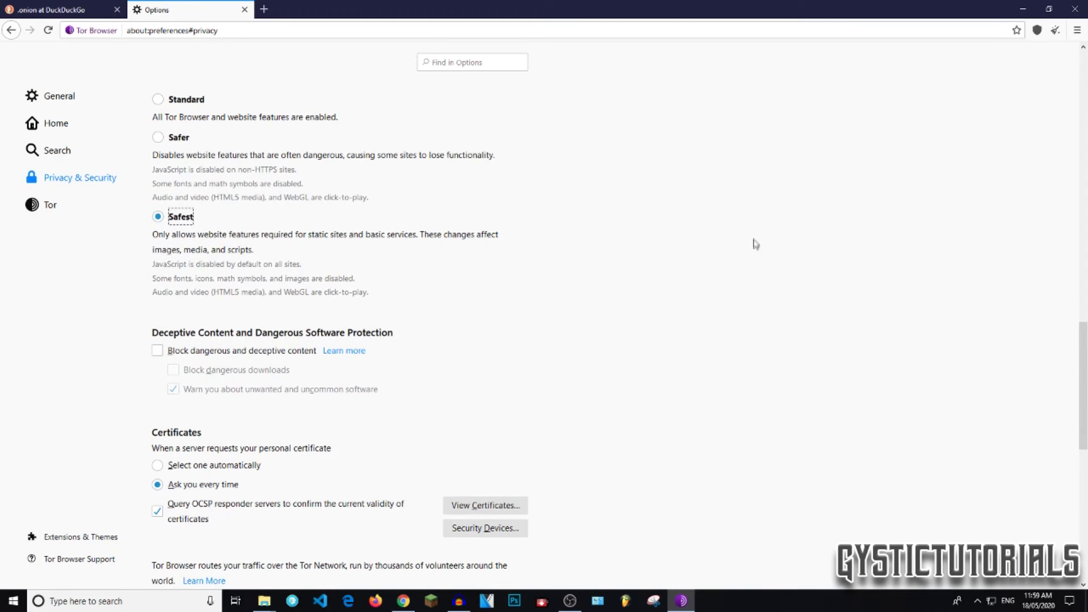
scroll(757, 258, "down", 7)
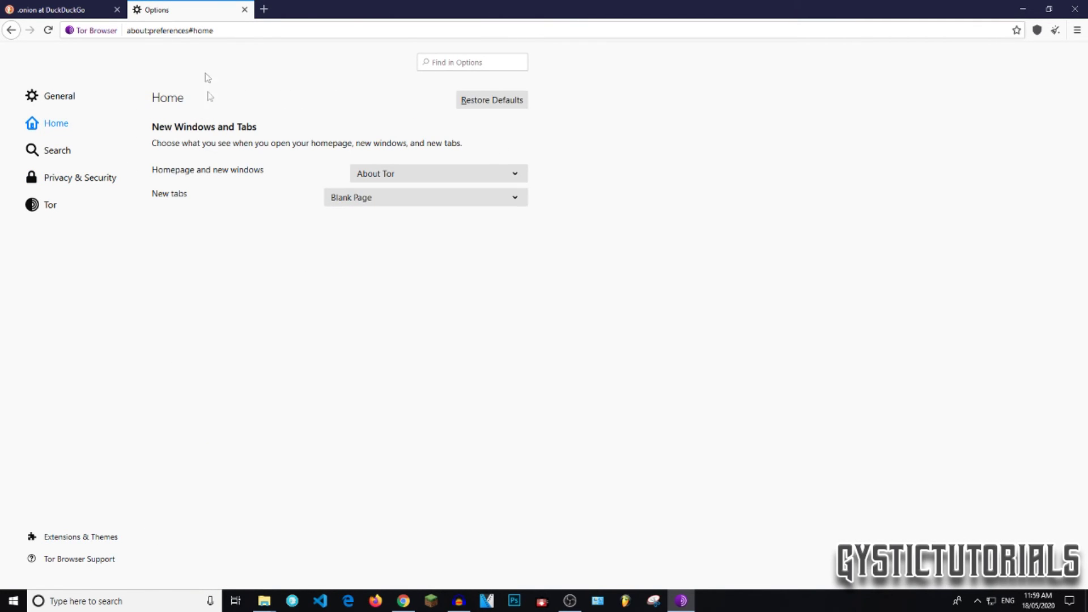
Close the Options tab, confirm Safest via the shield icon, and dismiss the main menu
left_click(245, 9)
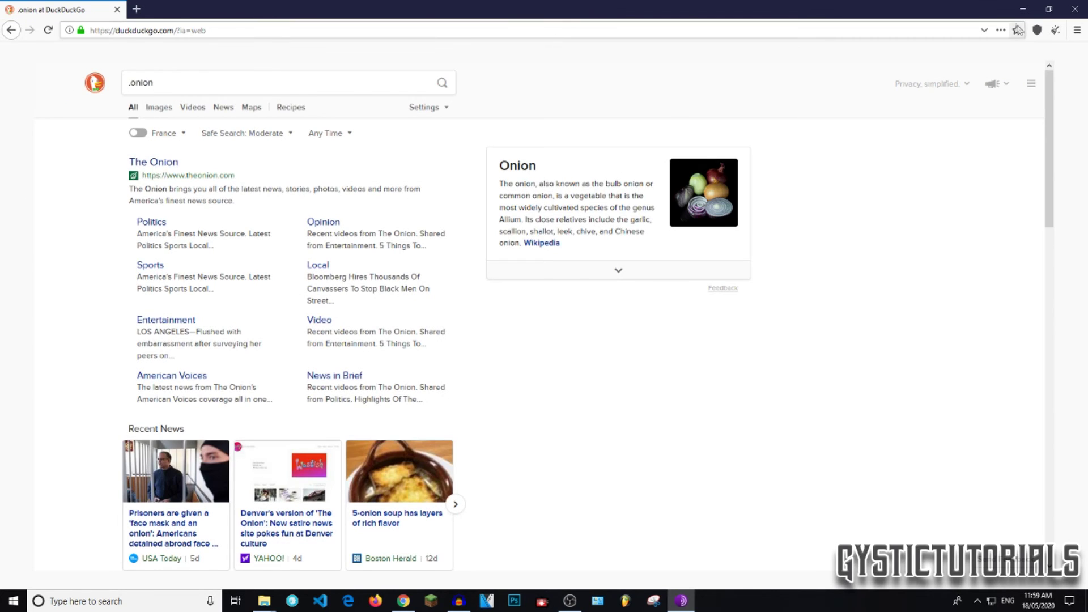
left_click(1036, 30)
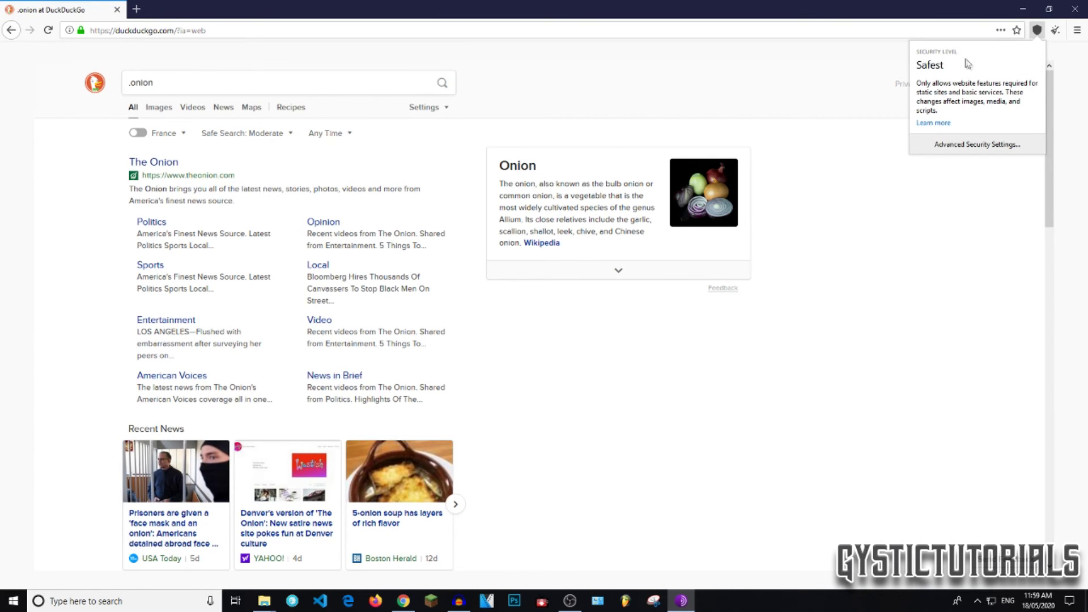
left_click(1078, 91)
left_click(1077, 30)
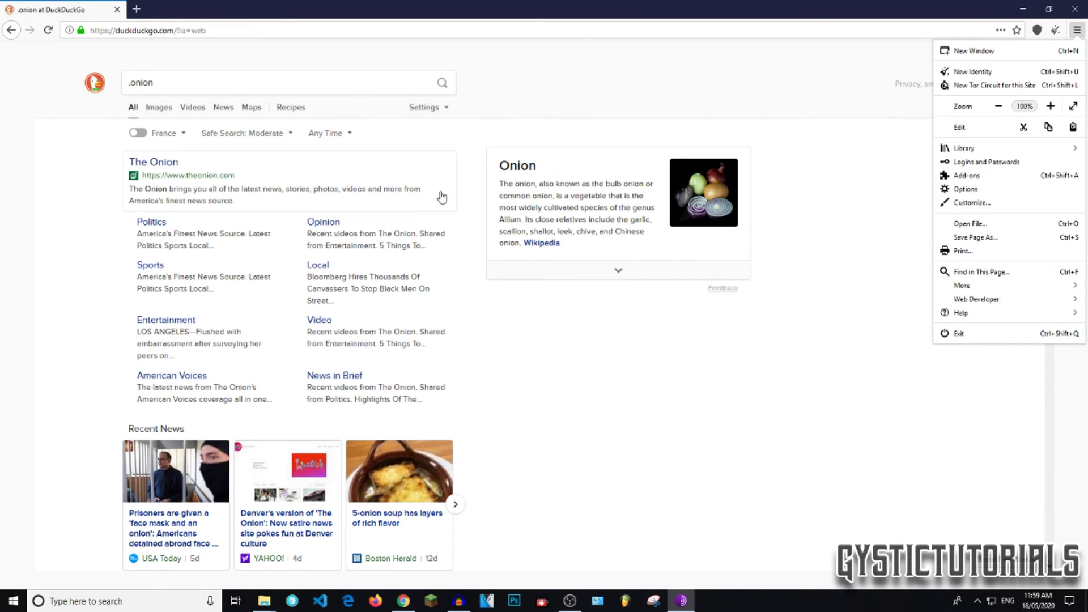
left_click(777, 456)
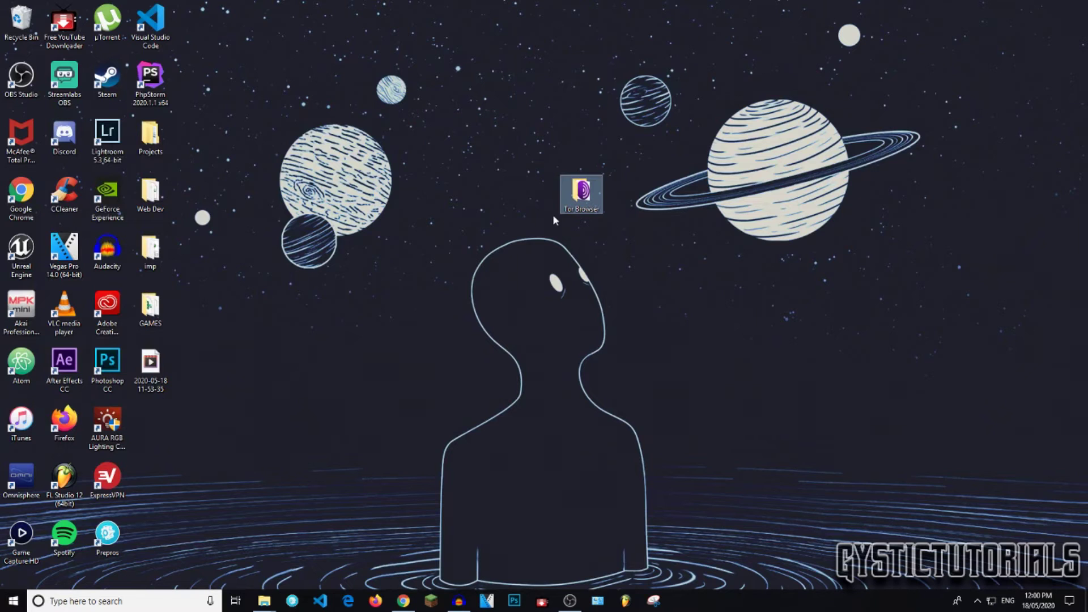
Move the Tor Browser desktop shortcut slightly left and launch Tor Browser from it
left_click_drag(571, 213, 550, 217)
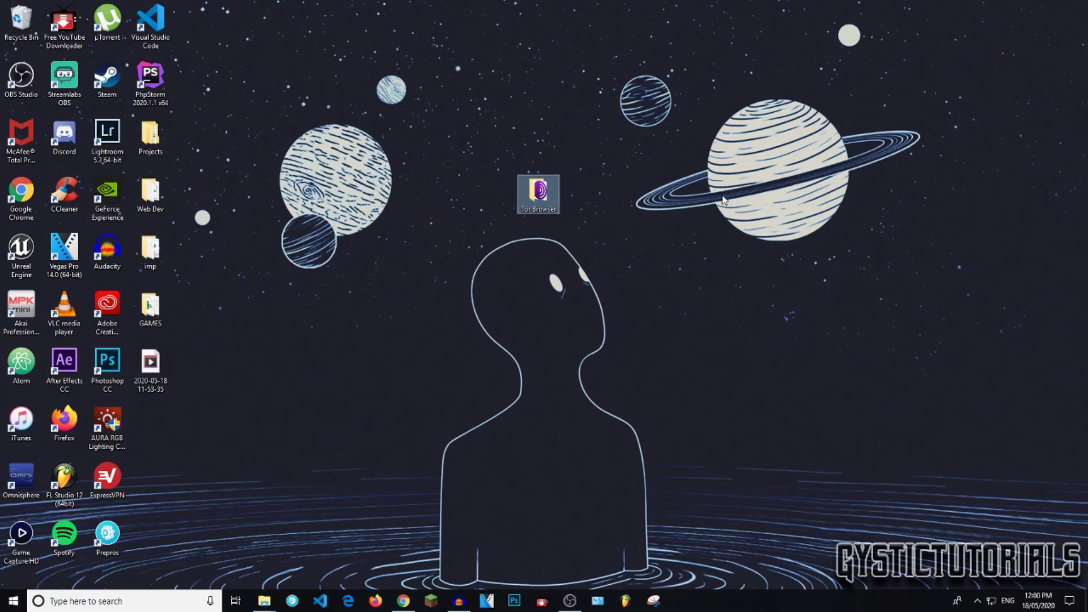
left_click(723, 199)
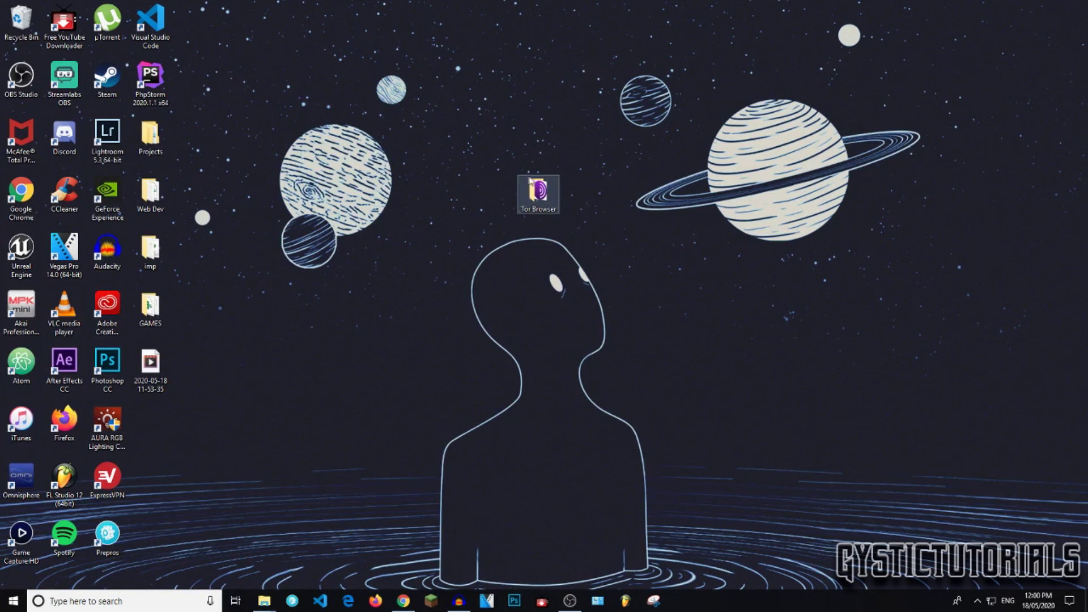
double_click(530, 179)
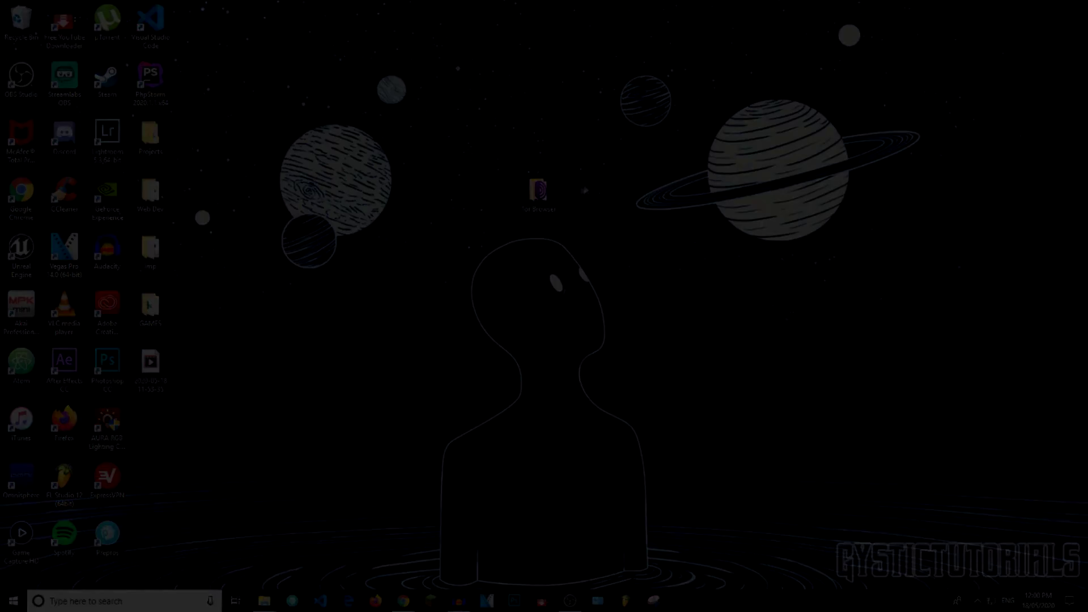